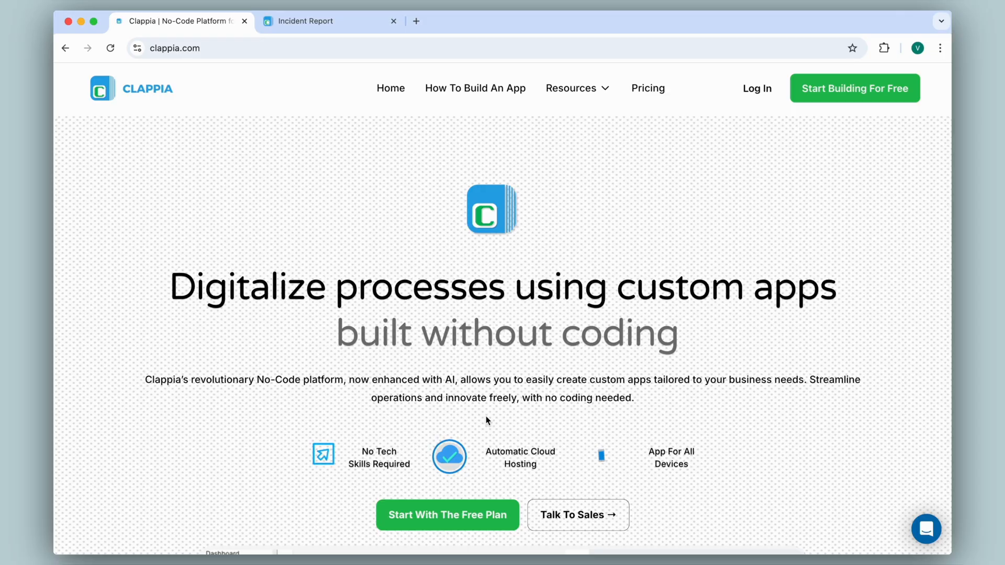
Open the Incident Report app, view its submissions, and go to the Google Sheets/Drive configuration settings
{"action": "left_click", "coordinate": [321, 21]}
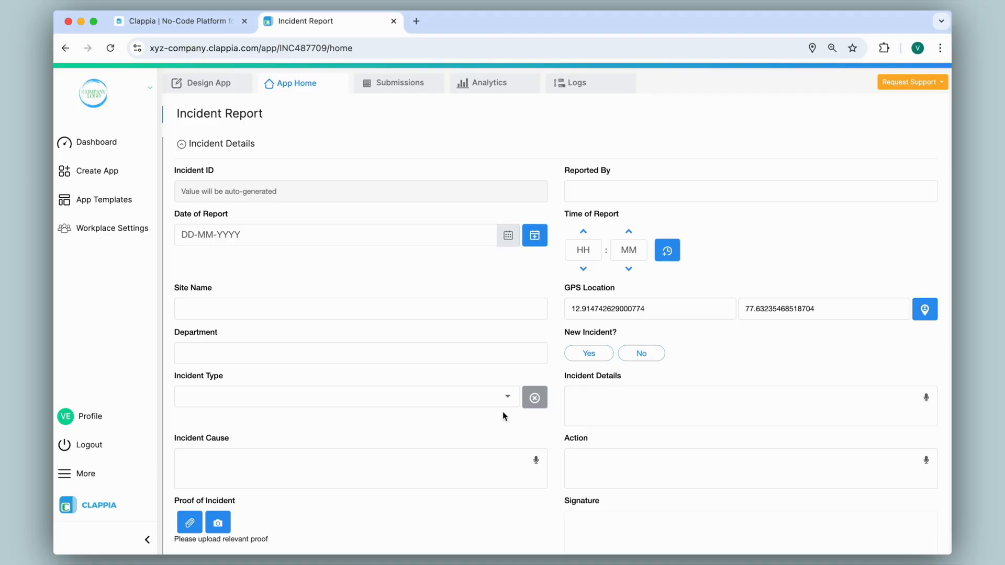
{"action": "left_click", "coordinate": [387, 87]}
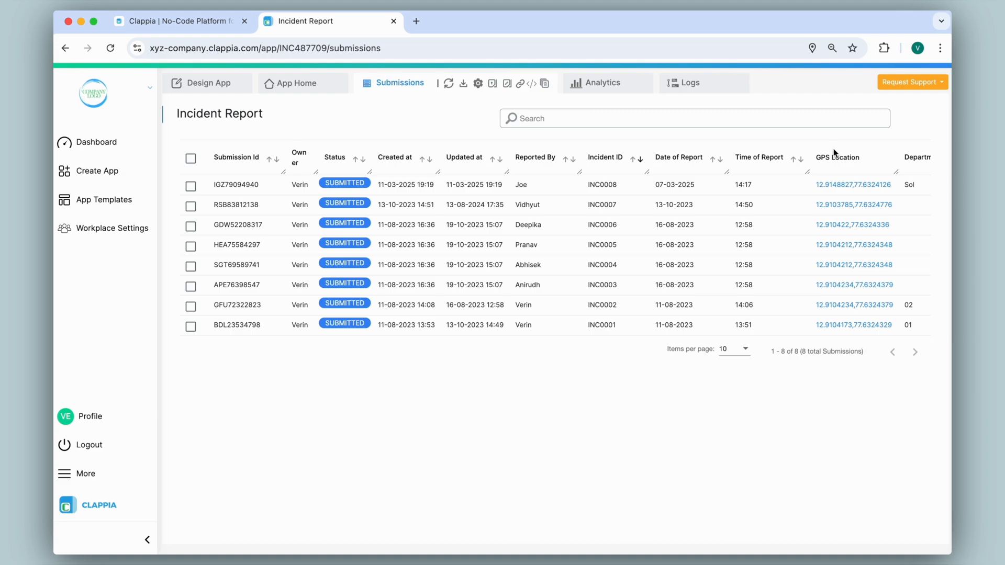
{"action": "left_click", "coordinate": [235, 83]}
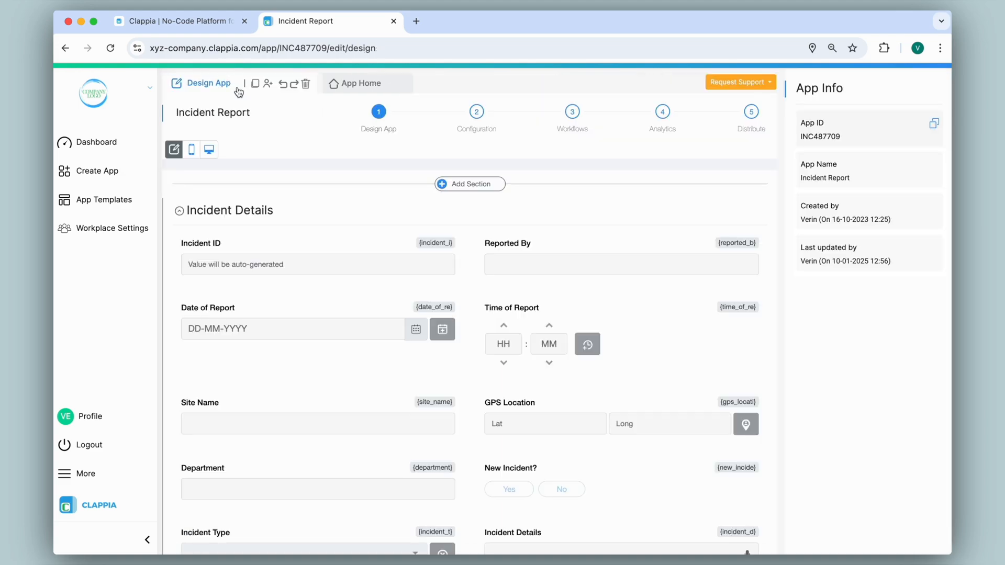
{"action": "left_click", "coordinate": [476, 118]}
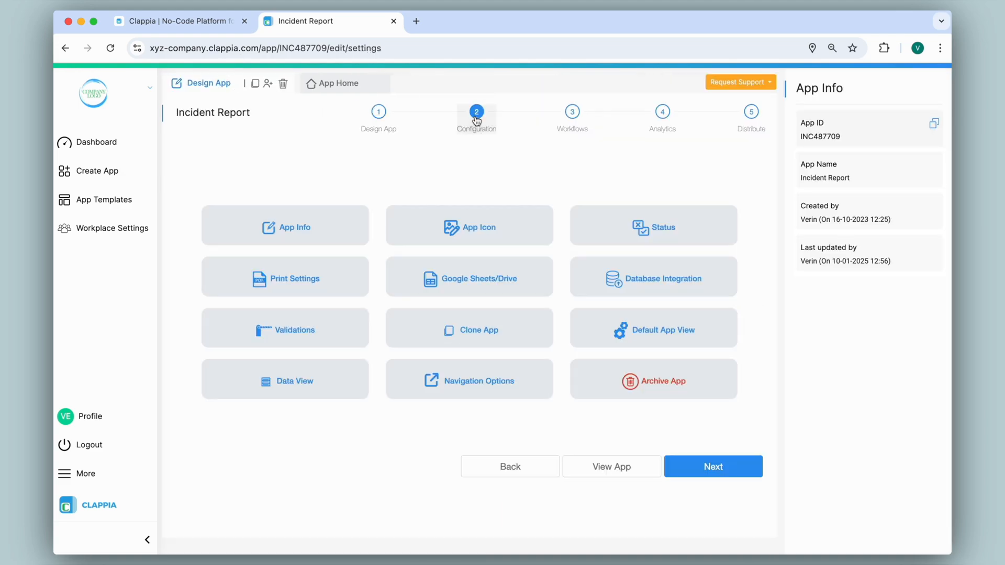
{"action": "left_click", "coordinate": [478, 291]}
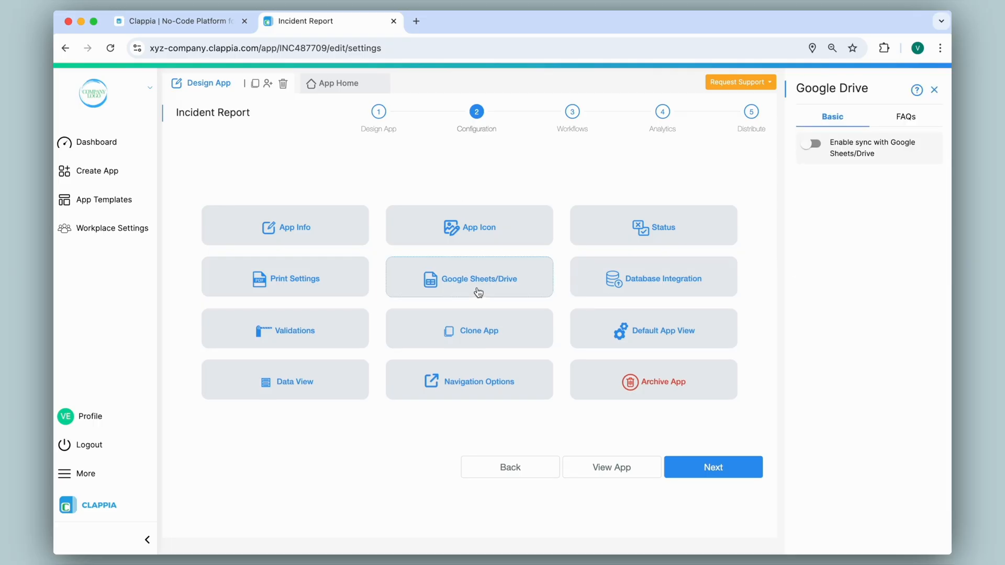
Enable sync with Google Sheets/Drive and connect it by signing in with a Google account
{"action": "left_click", "coordinate": [811, 144]}
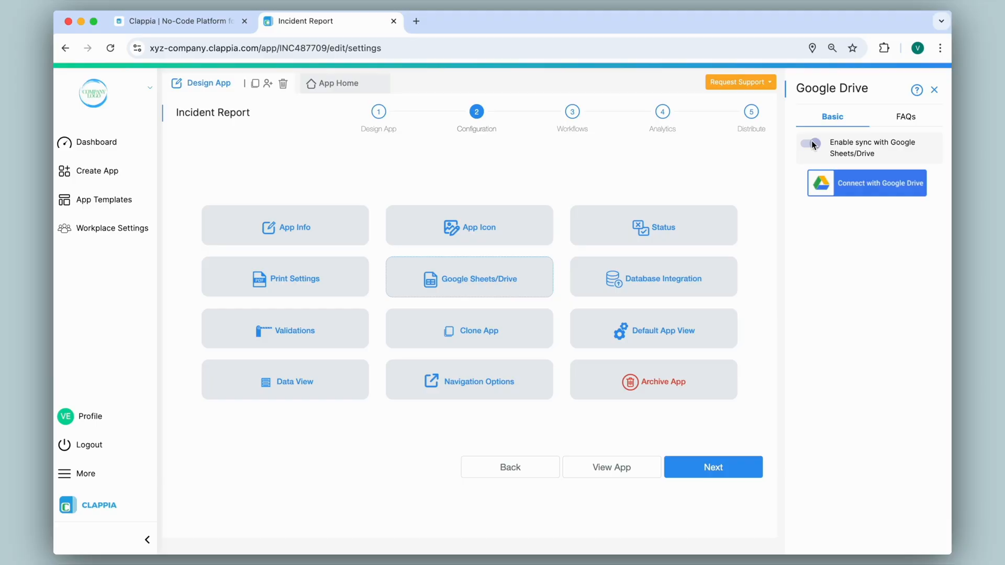
{"action": "left_click", "coordinate": [853, 193]}
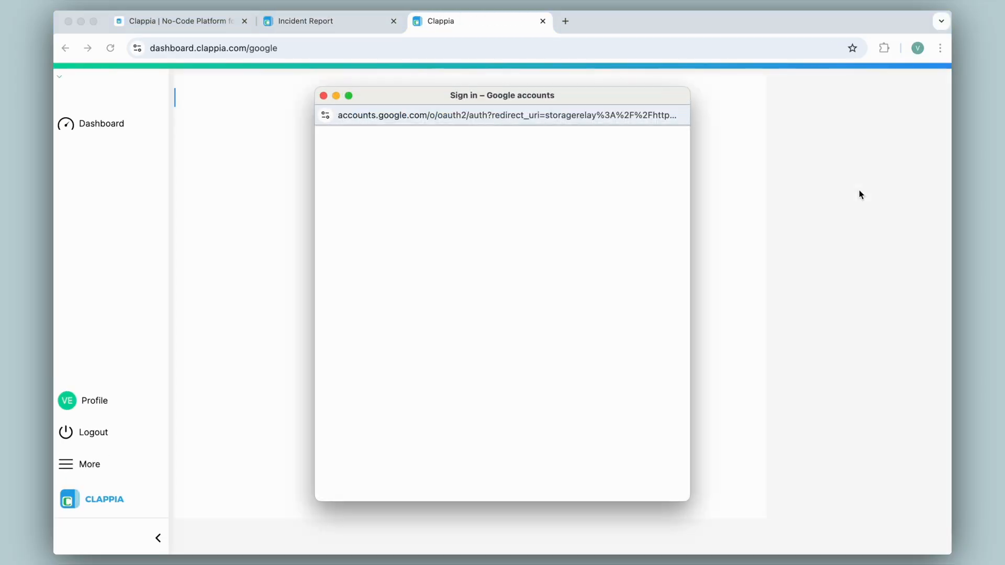
{"action": "left_click", "coordinate": [489, 309]}
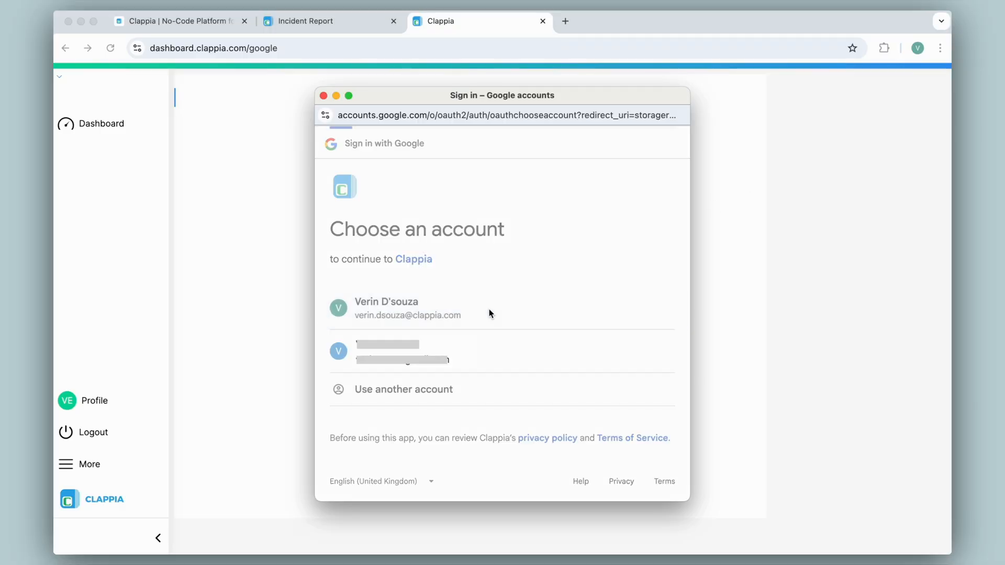
{"action": "left_click", "coordinate": [592, 404]}
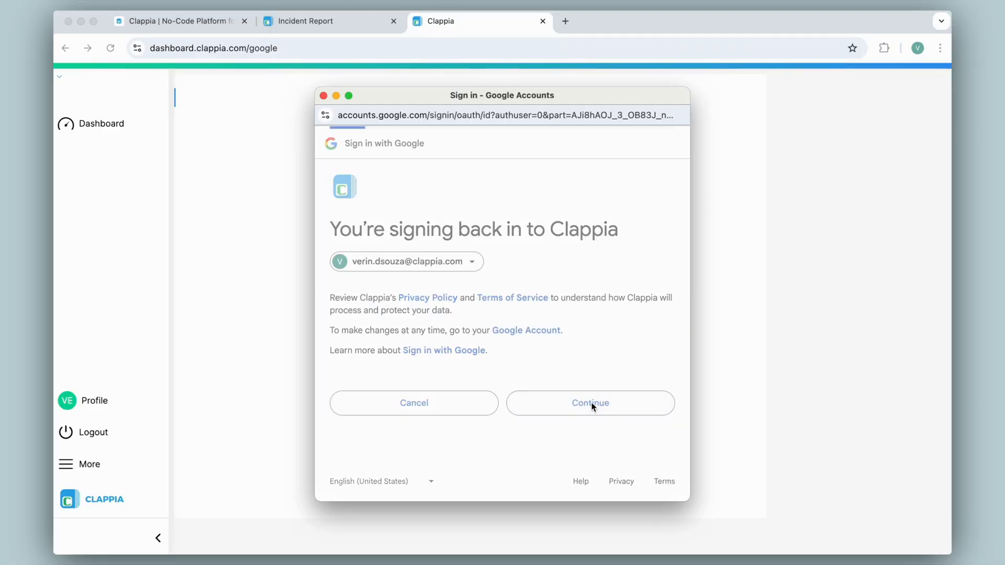
{"action": "left_click", "coordinate": [620, 434]}
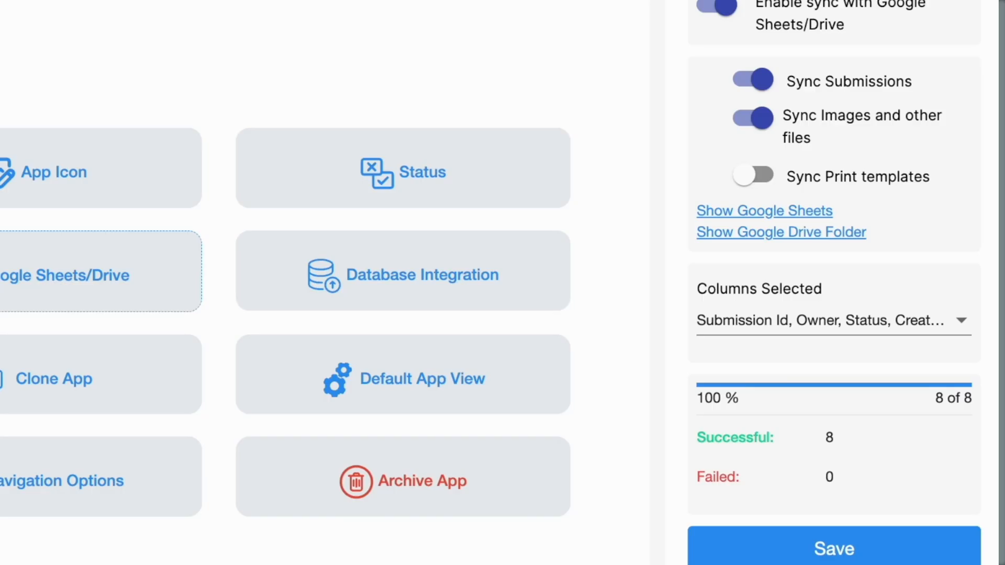
Open the synced Google Sheet and compare its columns with the sync settings
{"action": "left_click", "coordinate": [731, 210]}
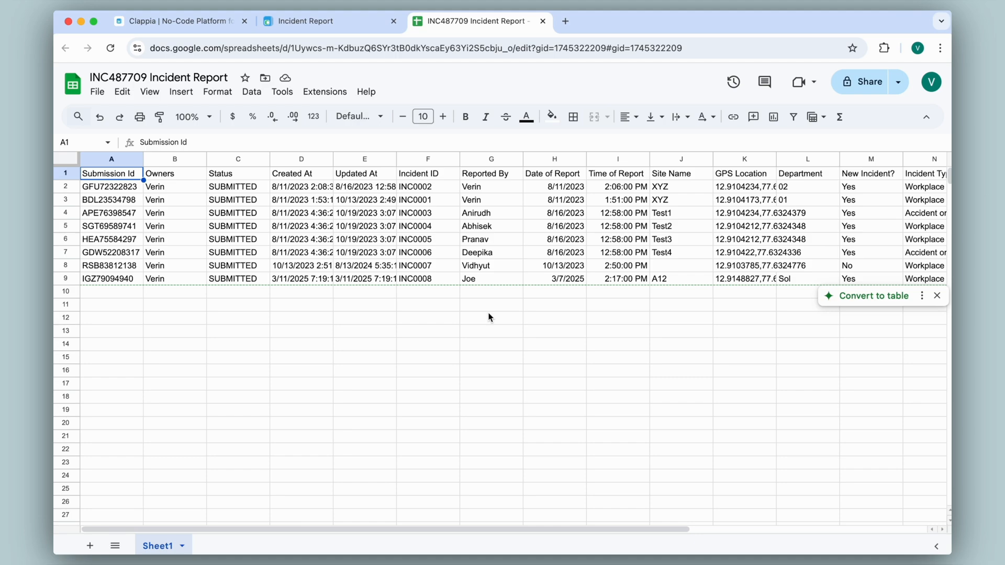
{"action": "left_click", "coordinate": [308, 22]}
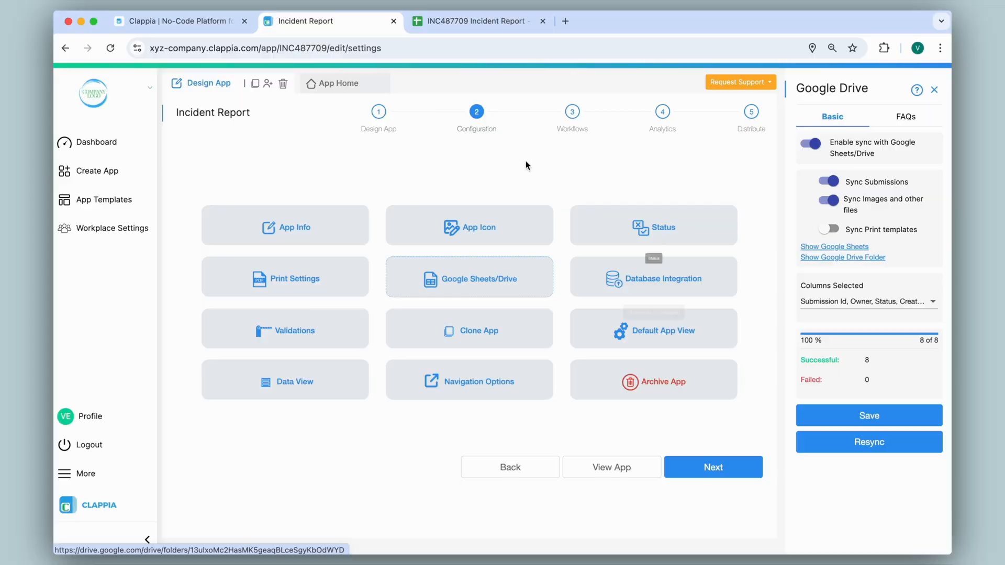
{"action": "left_click", "coordinate": [490, 22]}
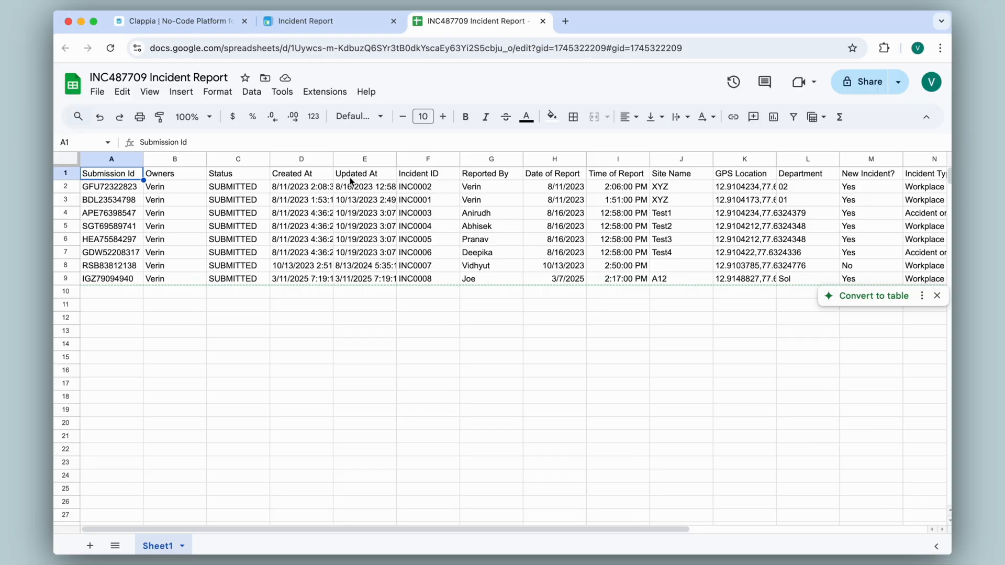
{"action": "left_click", "coordinate": [326, 22]}
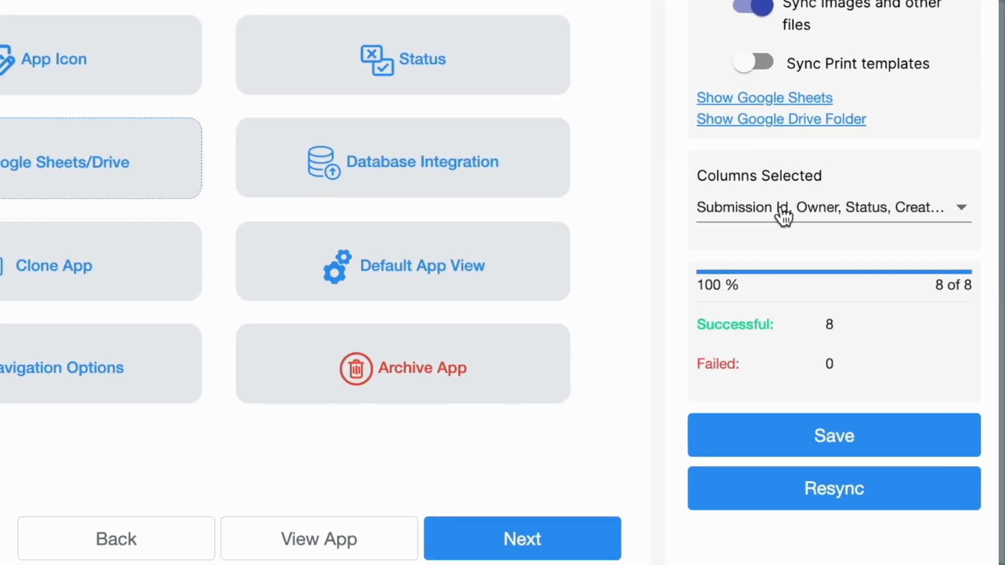
Examine the list of columns selected for sync and compare it with the sheet's columns
{"action": "left_click", "coordinate": [782, 212]}
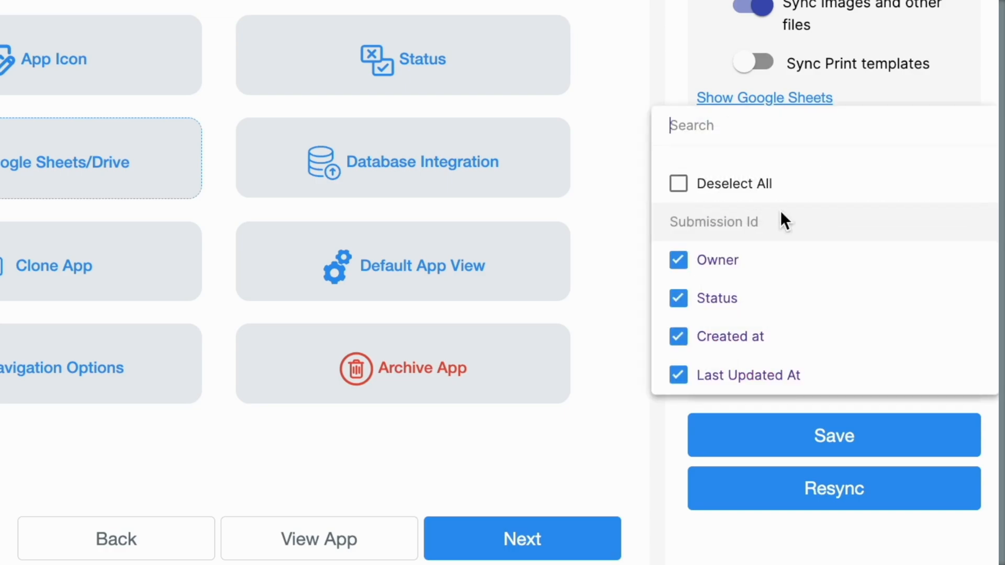
{"action": "scroll", "coordinate": [781, 229], "scroll_direction": "down", "scroll_amount": 8}
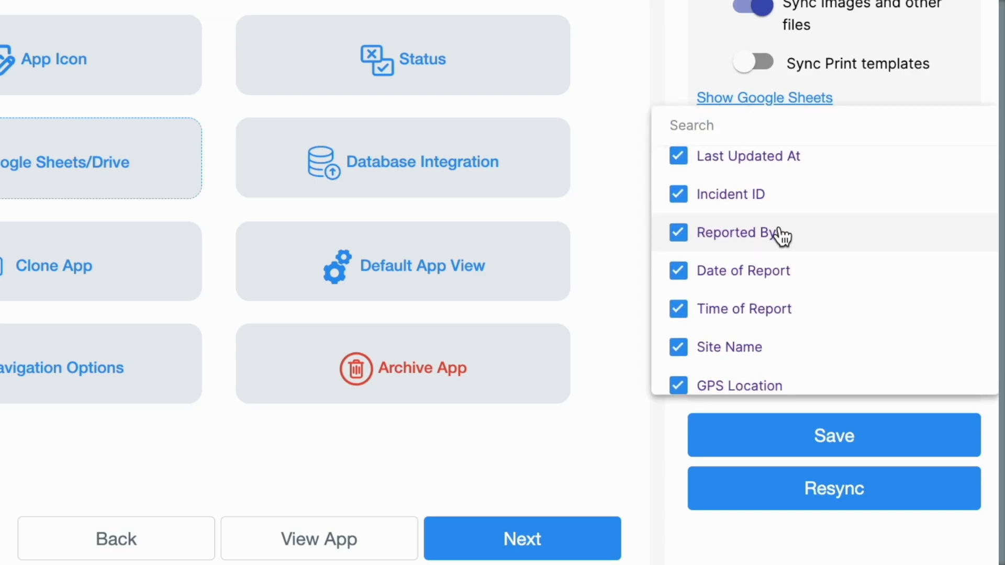
{"action": "scroll", "coordinate": [780, 233], "scroll_direction": "up", "scroll_amount": 8}
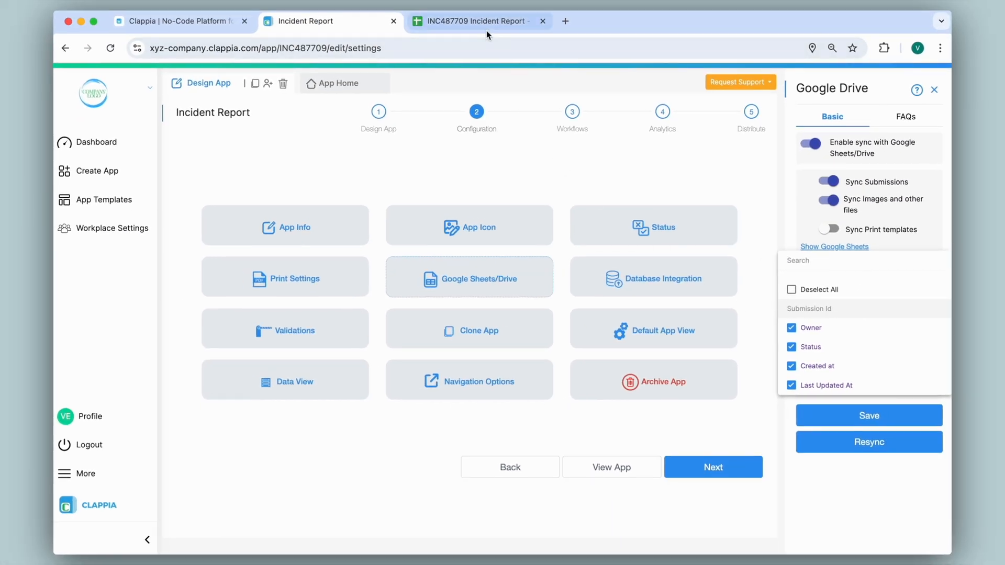
{"action": "left_click", "coordinate": [472, 21]}
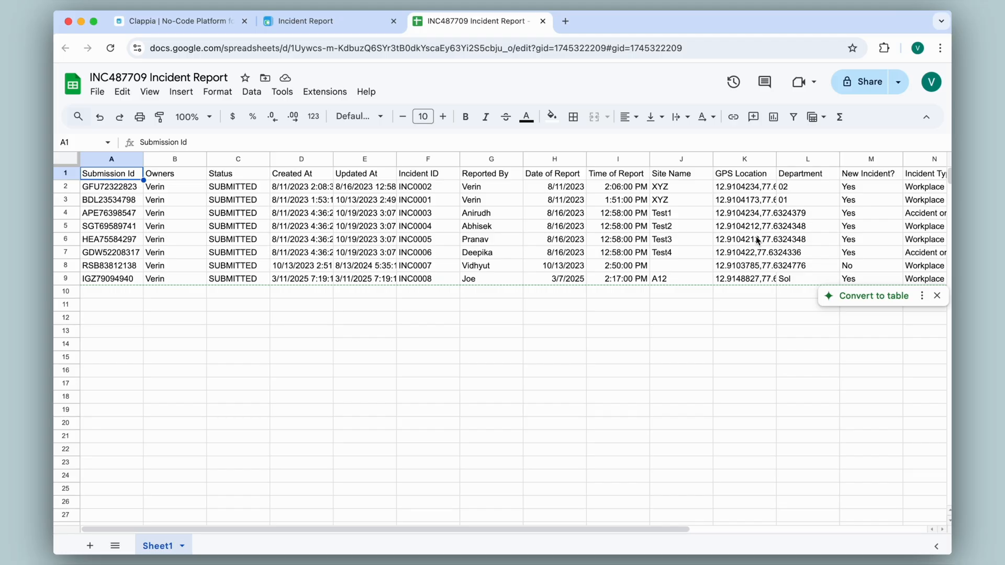
{"action": "left_click", "coordinate": [335, 21]}
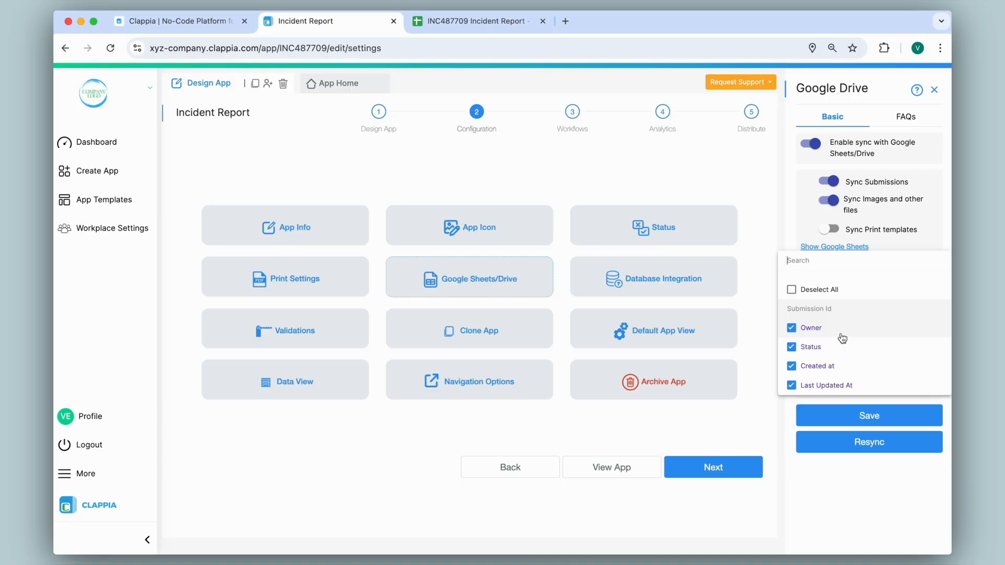
Exclude the Owner, Status, Created at and Last Updated At columns from the sync, save, and check the sheet
{"action": "left_click", "coordinate": [792, 327]}
{"action": "left_click", "coordinate": [792, 347]}
{"action": "left_click", "coordinate": [791, 366]}
{"action": "left_click", "coordinate": [791, 386]}
{"action": "scroll", "coordinate": [812, 362], "scroll_direction": "down", "scroll_amount": 1}
{"action": "scroll", "coordinate": [812, 363], "scroll_direction": "down", "scroll_amount": 7}
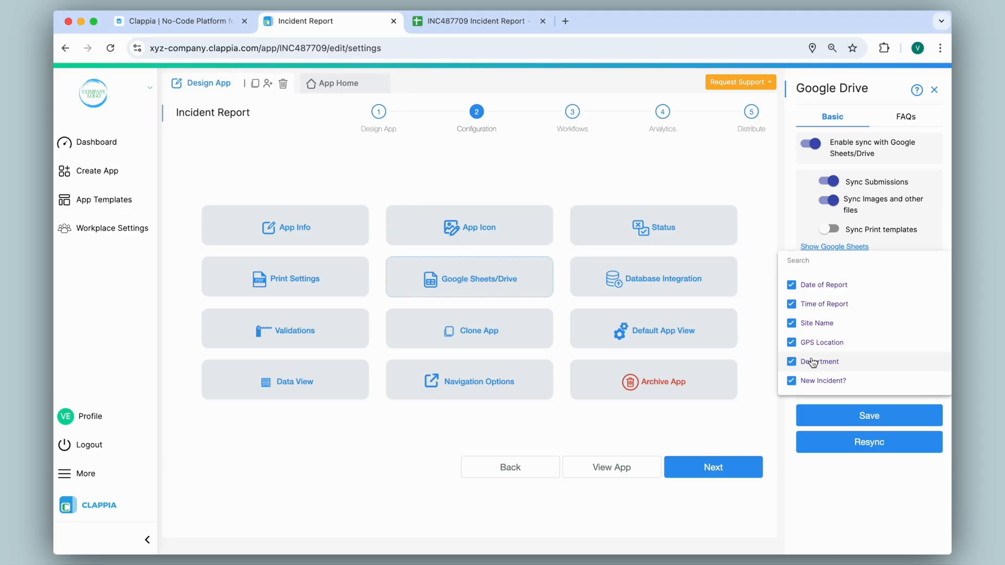
{"action": "scroll", "coordinate": [813, 362], "scroll_direction": "up", "scroll_amount": 8}
{"action": "left_click", "coordinate": [756, 297]}
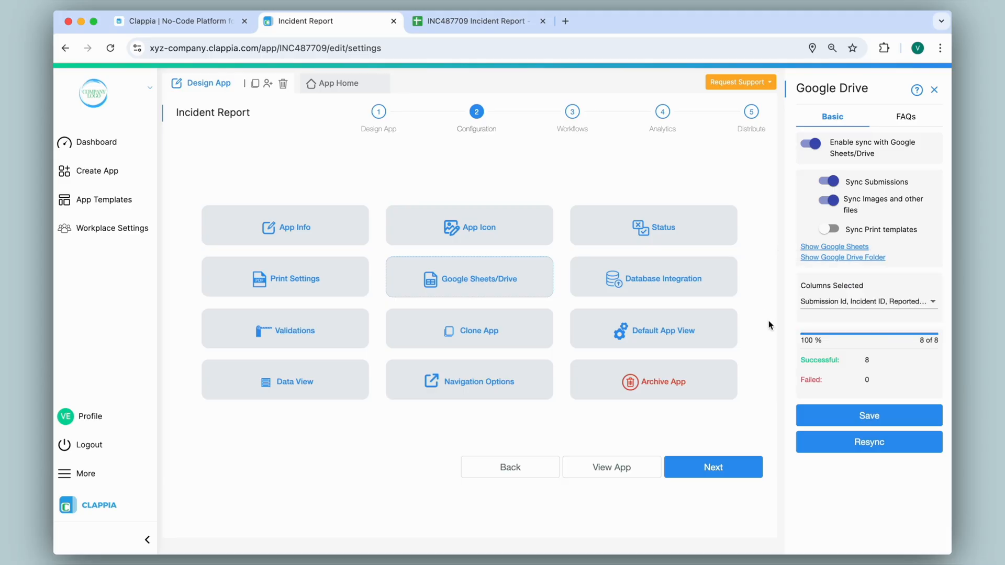
{"action": "left_click", "coordinate": [874, 414]}
{"action": "left_click", "coordinate": [497, 25]}
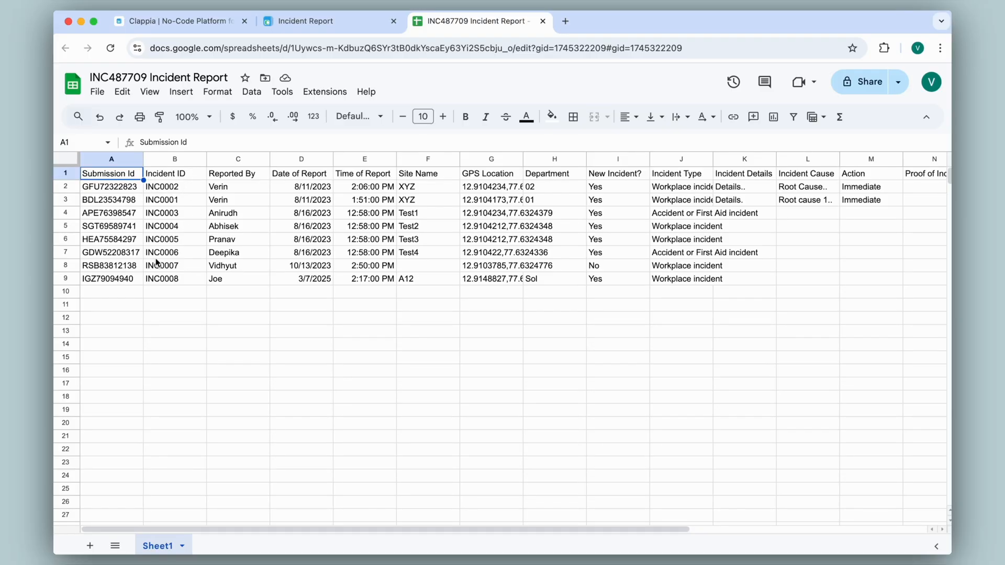
Reselect the Owner, Status, Created at and Last Updated At columns for sync, save, and check the sheet
{"action": "left_click", "coordinate": [307, 22]}
{"action": "left_click", "coordinate": [820, 291]}
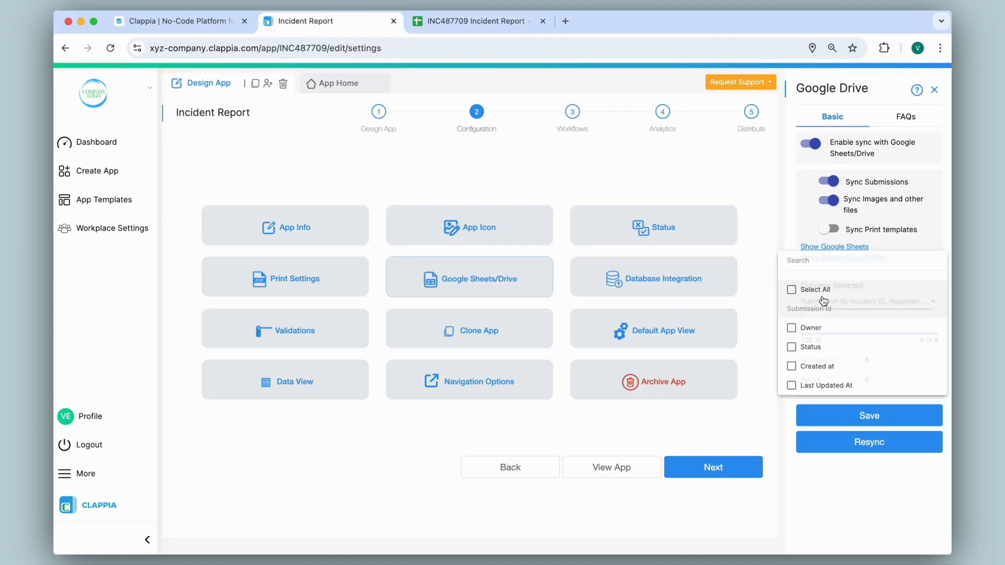
{"action": "left_click", "coordinate": [791, 328]}
{"action": "left_click", "coordinate": [791, 346]}
{"action": "left_click", "coordinate": [792, 365]}
{"action": "left_click", "coordinate": [791, 385]}
{"action": "scroll", "coordinate": [795, 390], "scroll_direction": "down", "scroll_amount": 2}
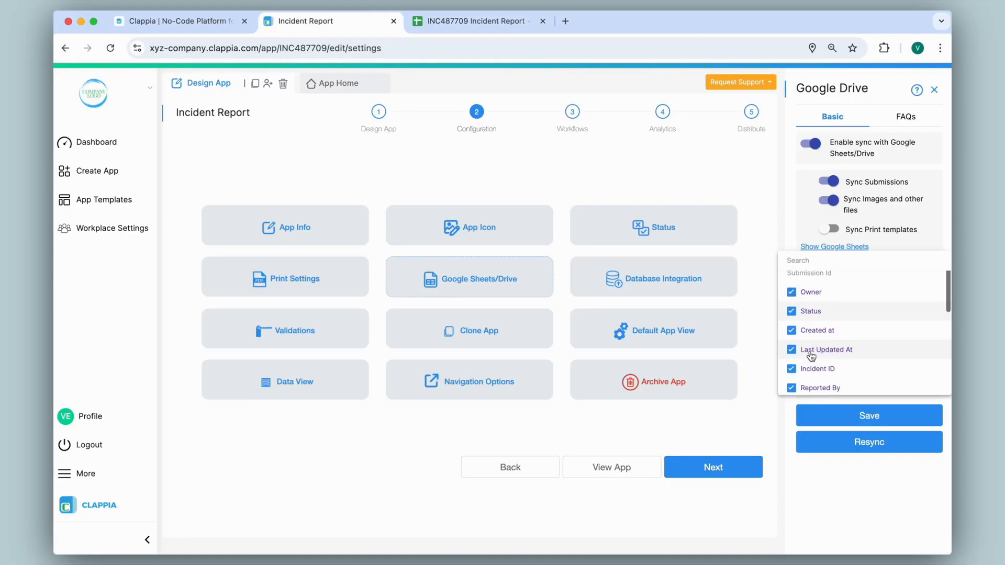
{"action": "left_click", "coordinate": [785, 339]}
{"action": "left_click", "coordinate": [859, 416]}
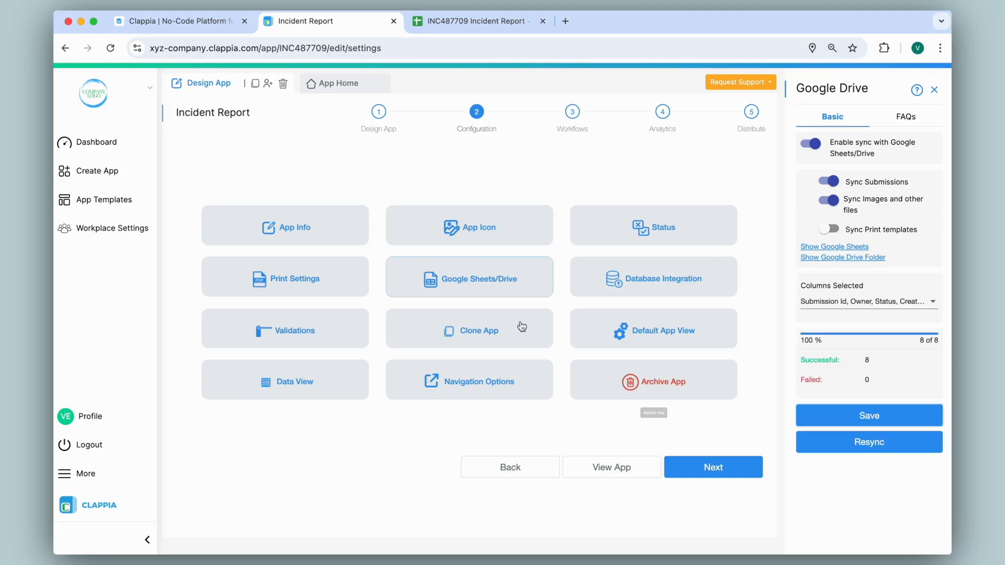
{"action": "left_click", "coordinate": [441, 21]}
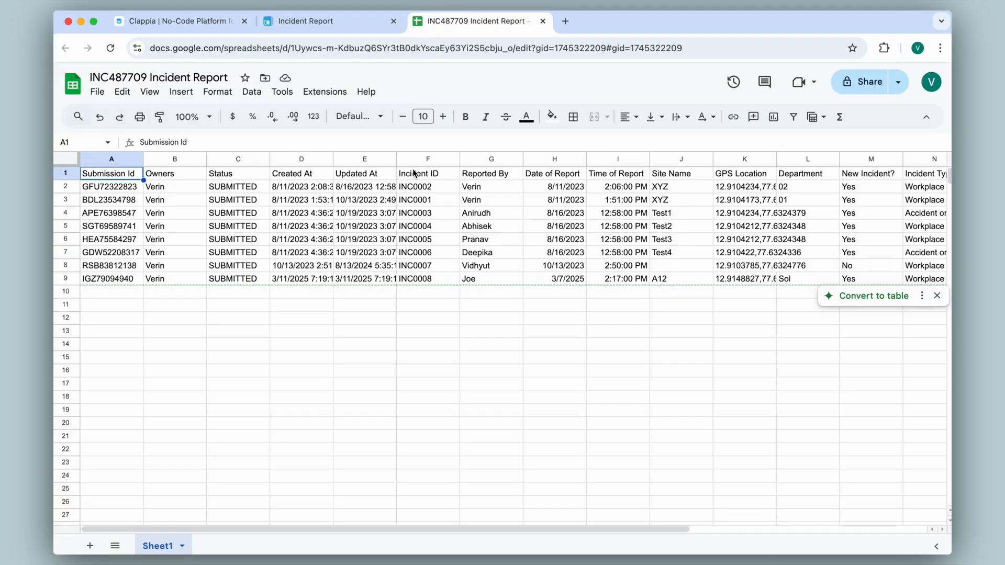
{"action": "left_click", "coordinate": [308, 24]}
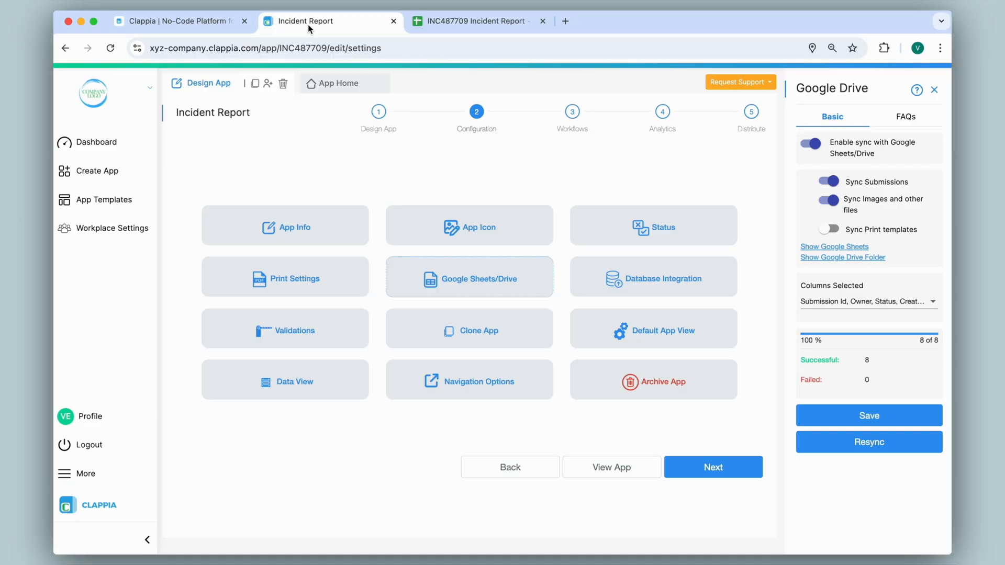
Add a Single Line Text field labelled test after the Incident ID field and save it
{"action": "left_click", "coordinate": [376, 113]}
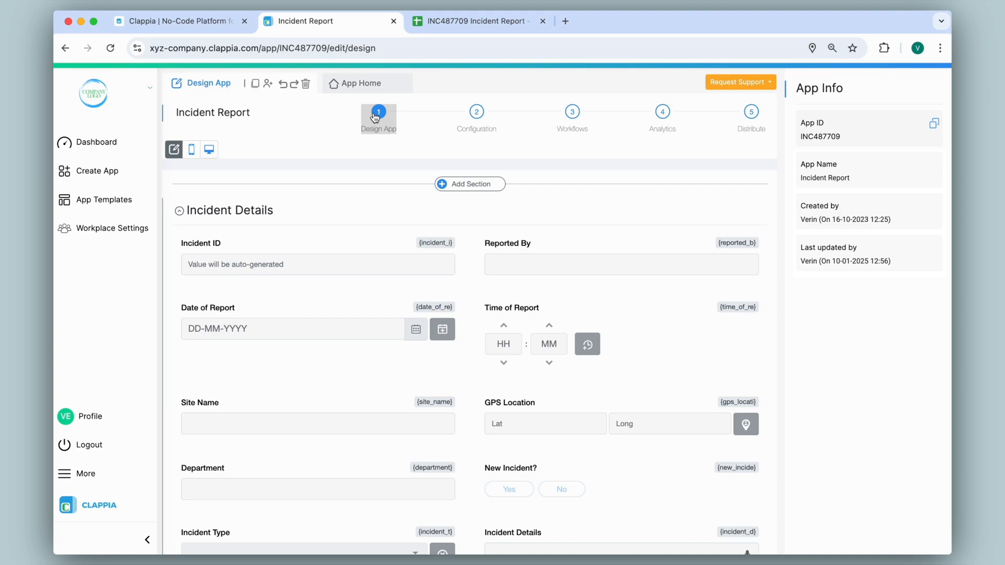
{"action": "left_click", "coordinate": [317, 286]}
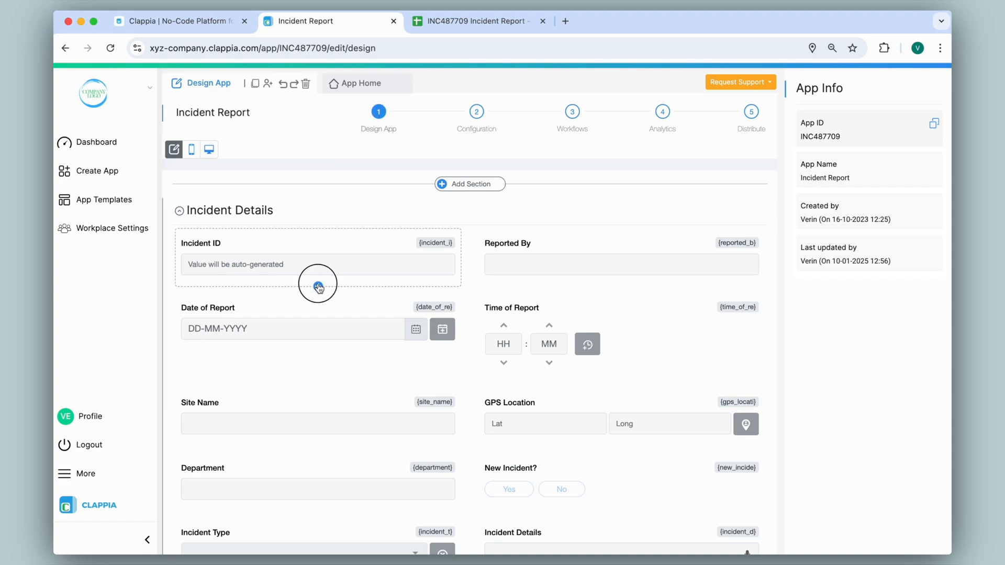
{"action": "left_click", "coordinate": [203, 323]}
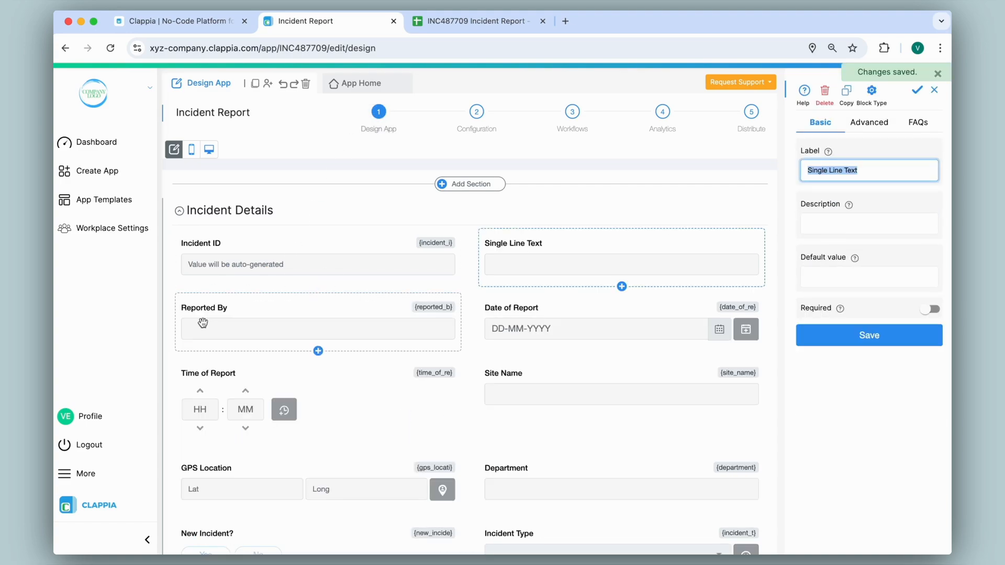
{"action": "type", "text": "test"}
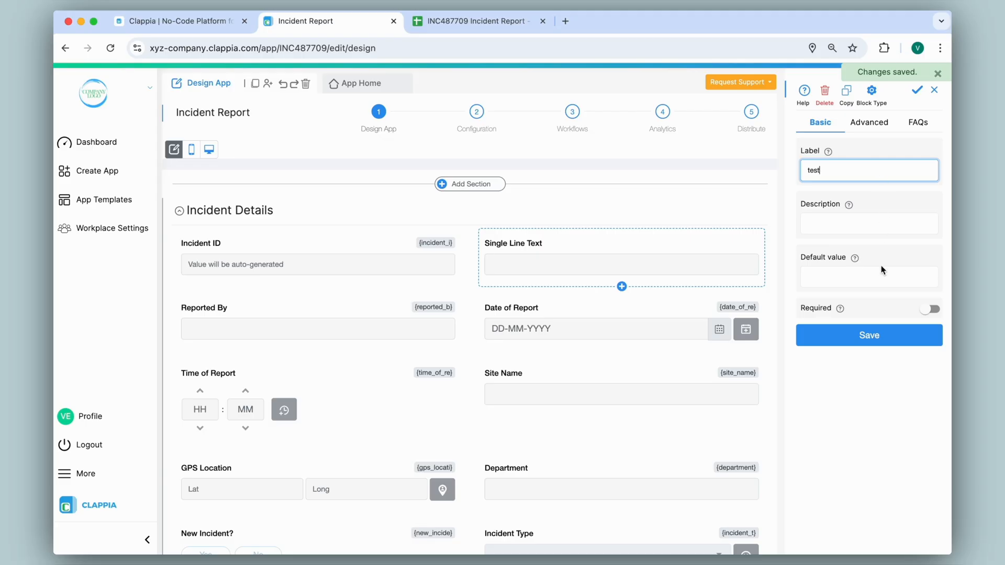
{"action": "left_click", "coordinate": [873, 335]}
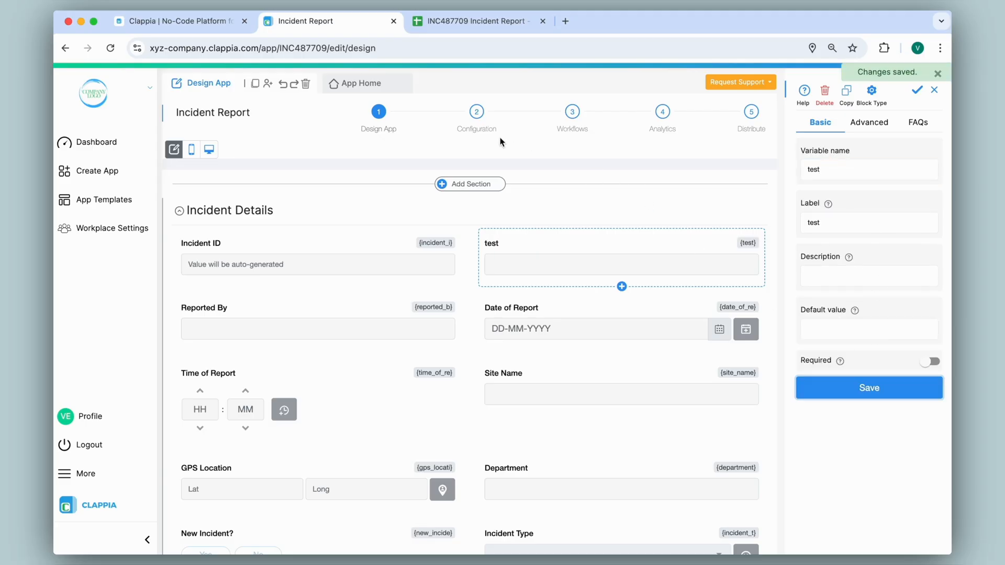
Check the sync column list for the new test field and resync submissions to Google Sheets
{"action": "left_click", "coordinate": [476, 113]}
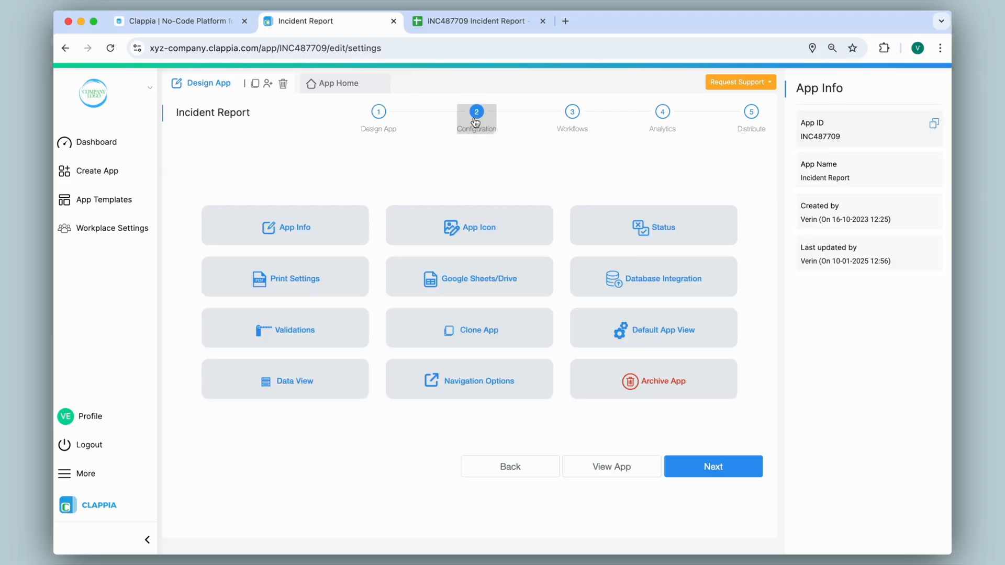
{"action": "left_click", "coordinate": [463, 281]}
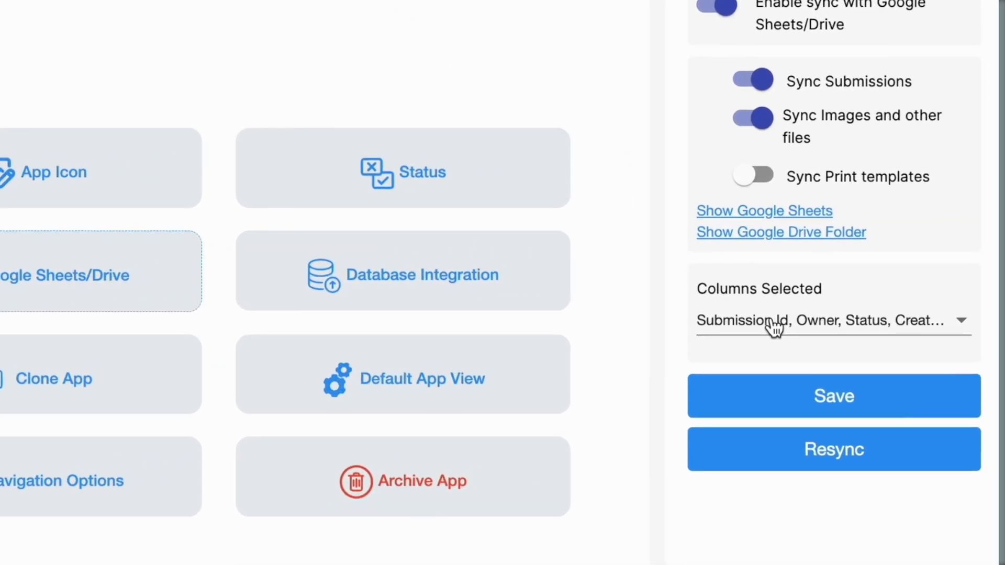
{"action": "left_click", "coordinate": [837, 301]}
{"action": "scroll", "coordinate": [771, 323], "scroll_direction": "down", "scroll_amount": 3}
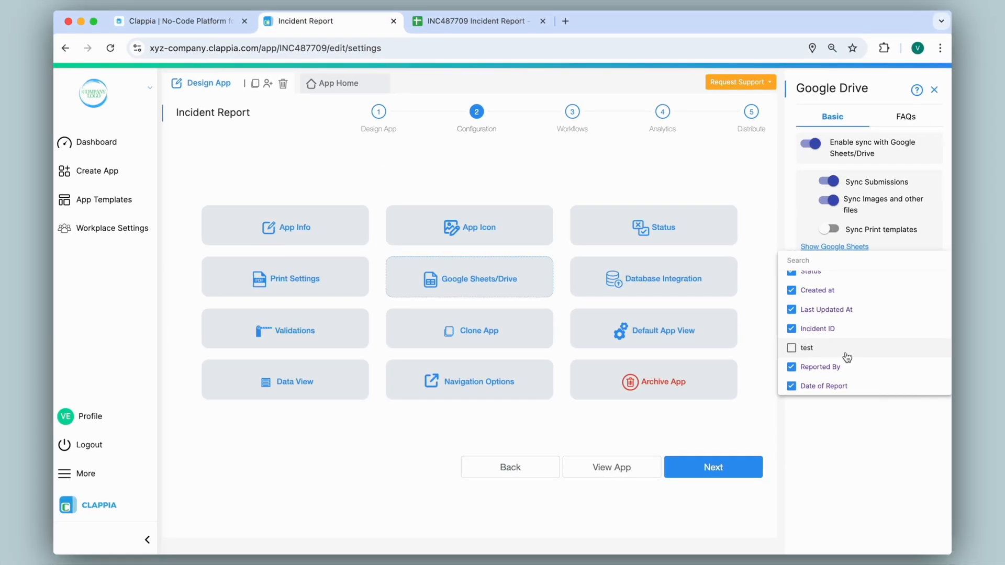
{"action": "left_click", "coordinate": [754, 202]}
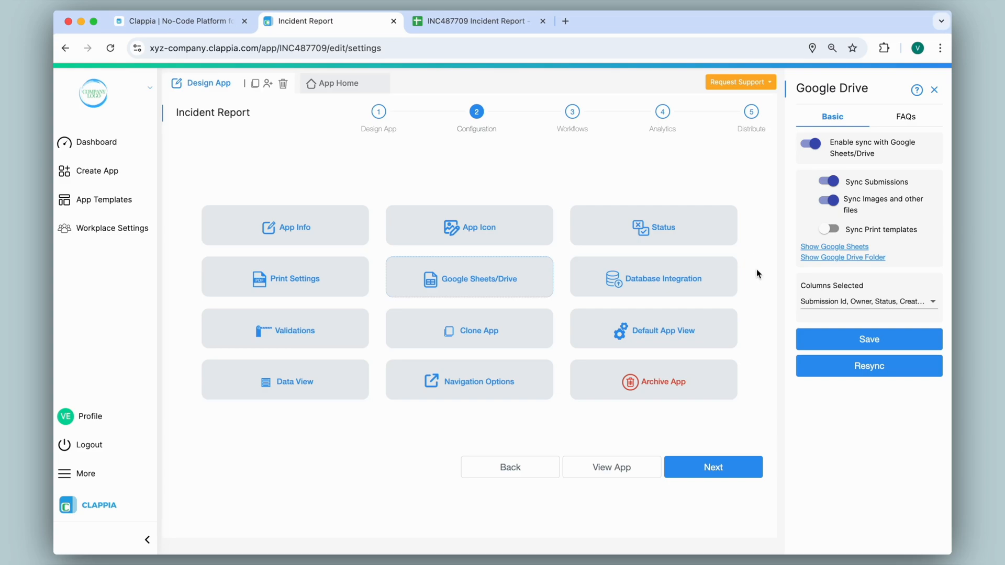
{"action": "left_click", "coordinate": [884, 375]}
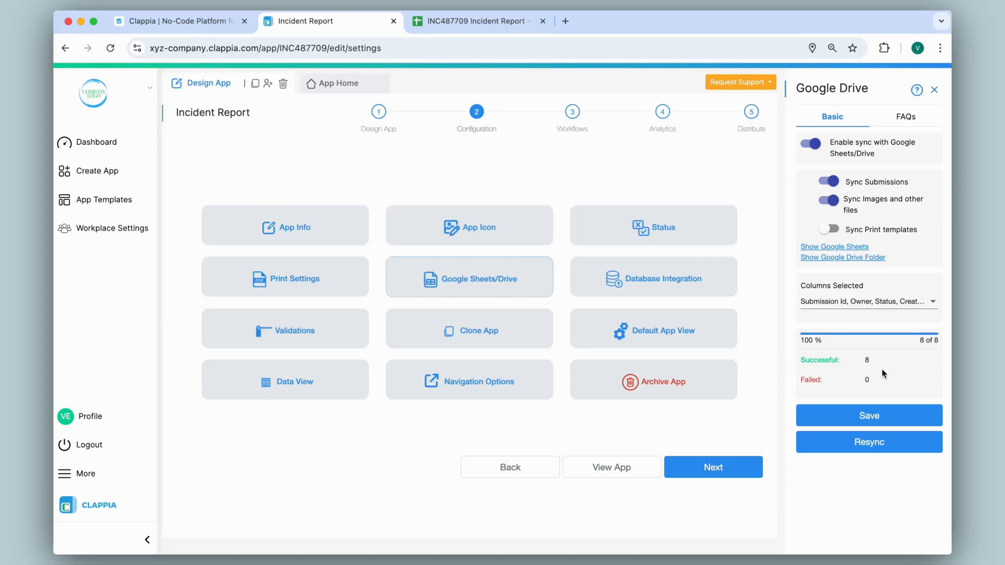
Open the Request Support menu
{"action": "left_click", "coordinate": [746, 84]}
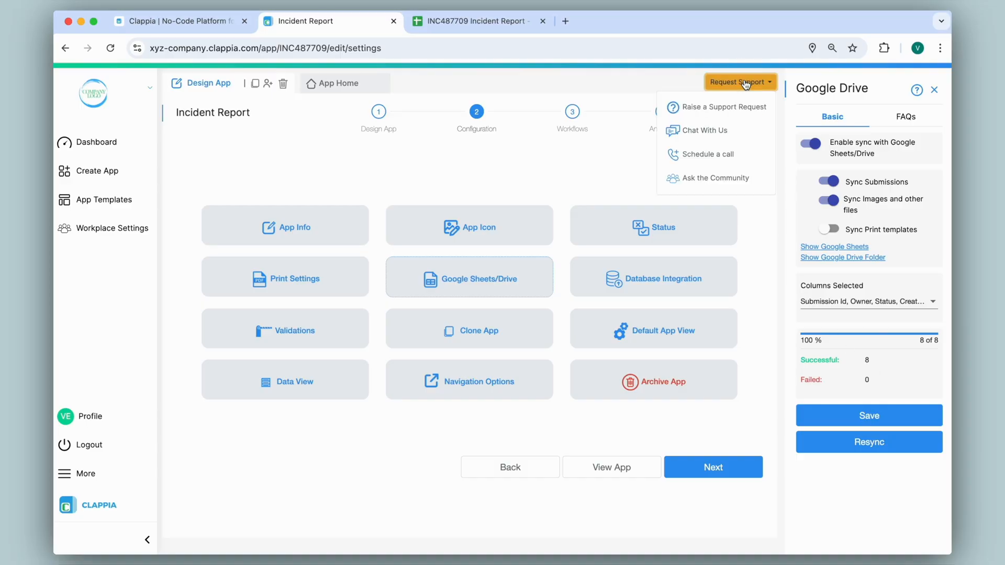